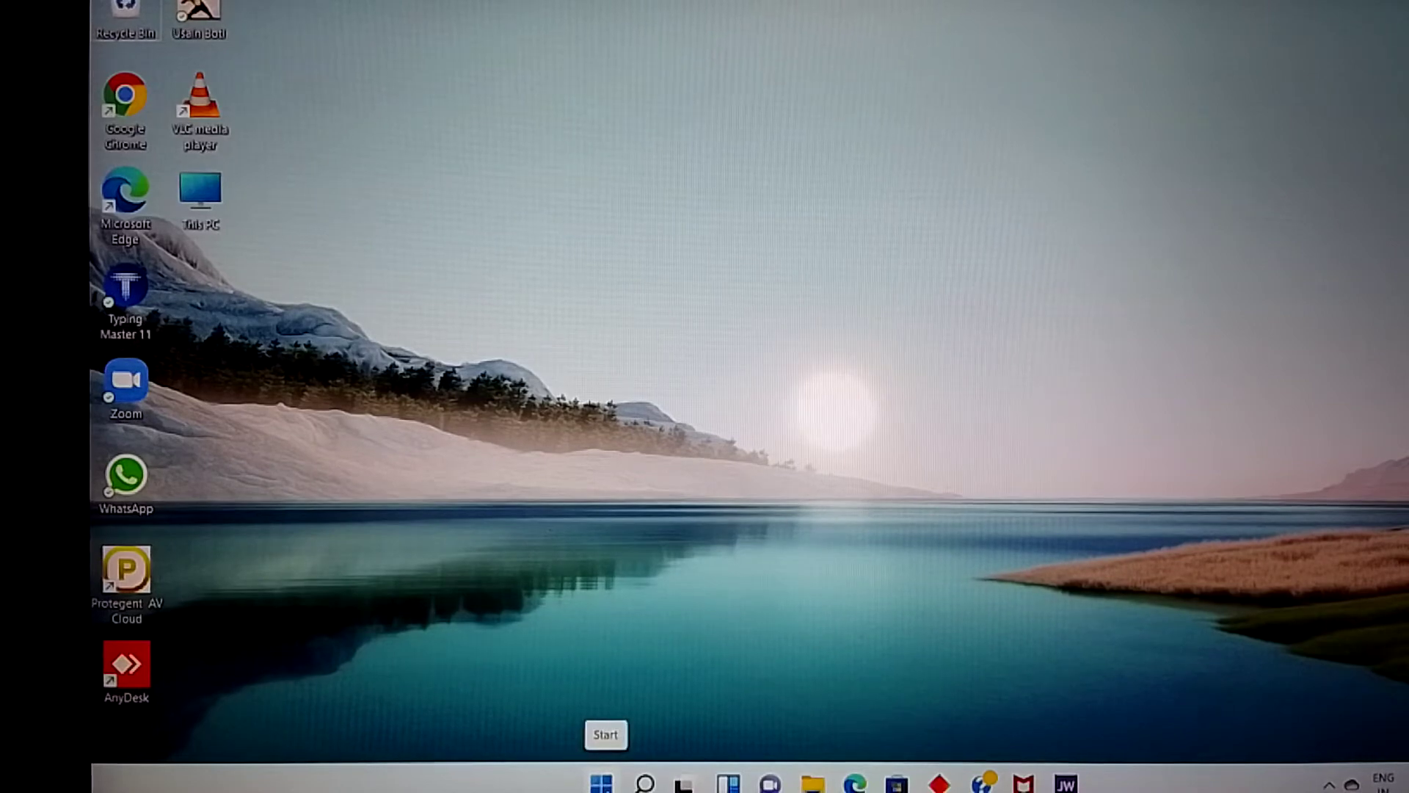
# Launch Microsoft Paint by searching for 'paint' from the Start menu
pyautogui.click(601, 782)
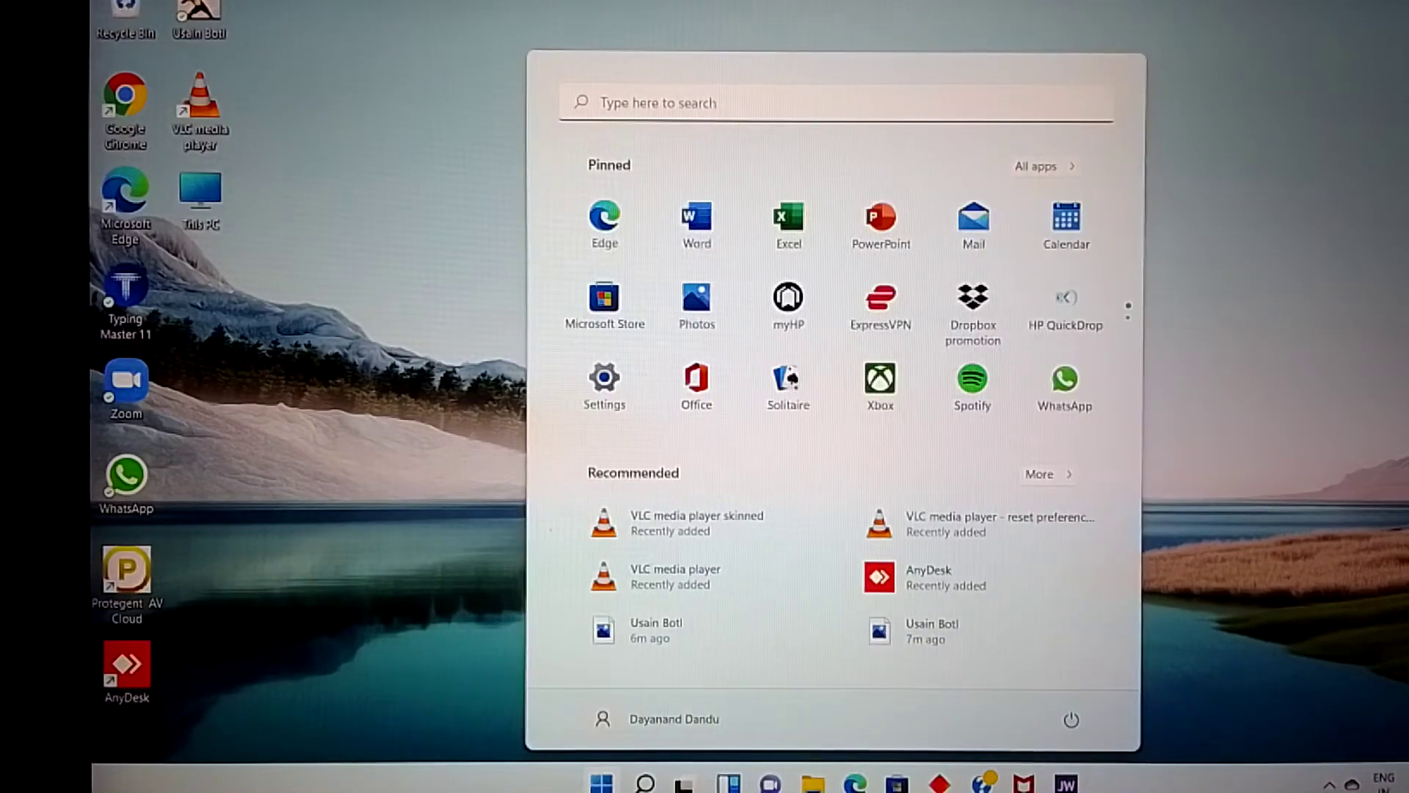
pyautogui.click(733, 116)
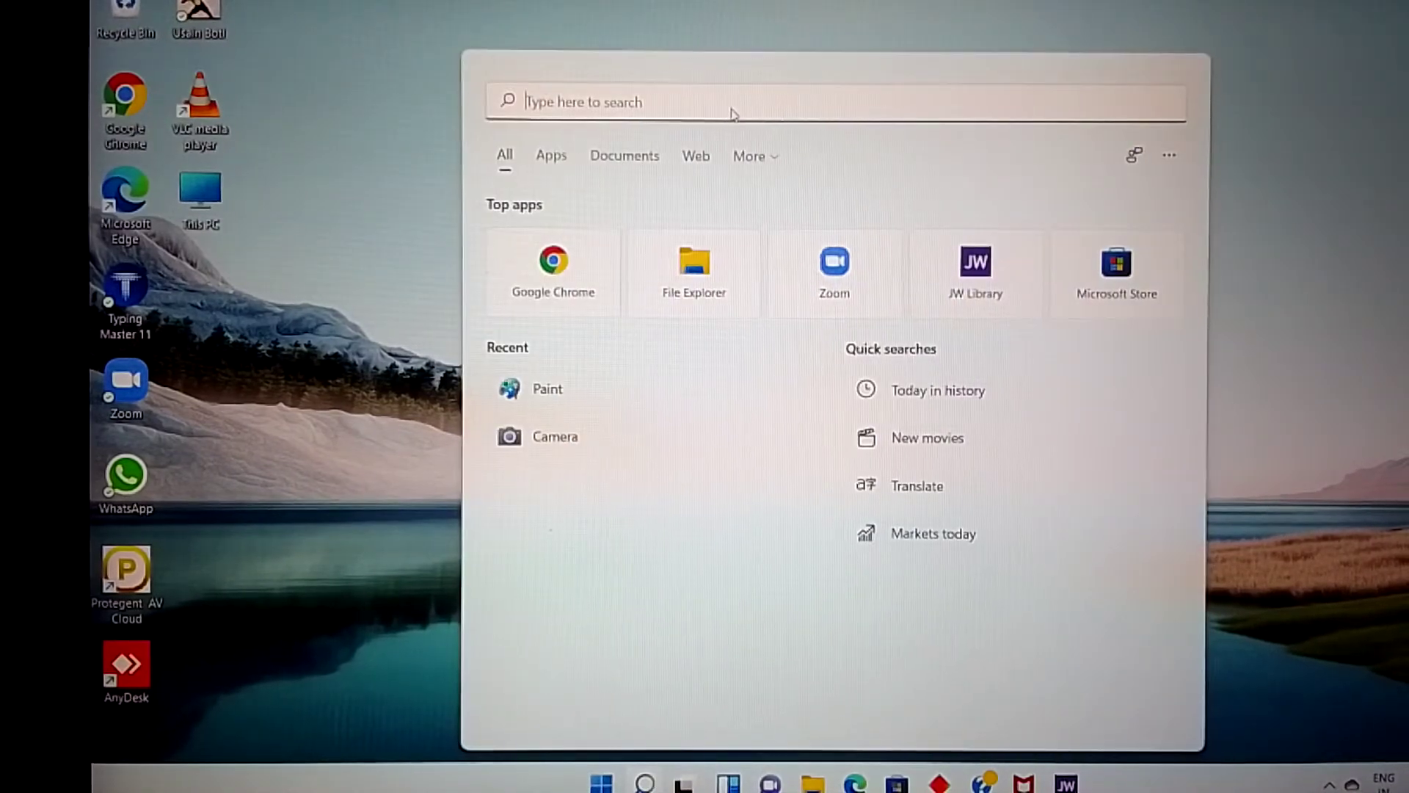
pyautogui.write('paint')
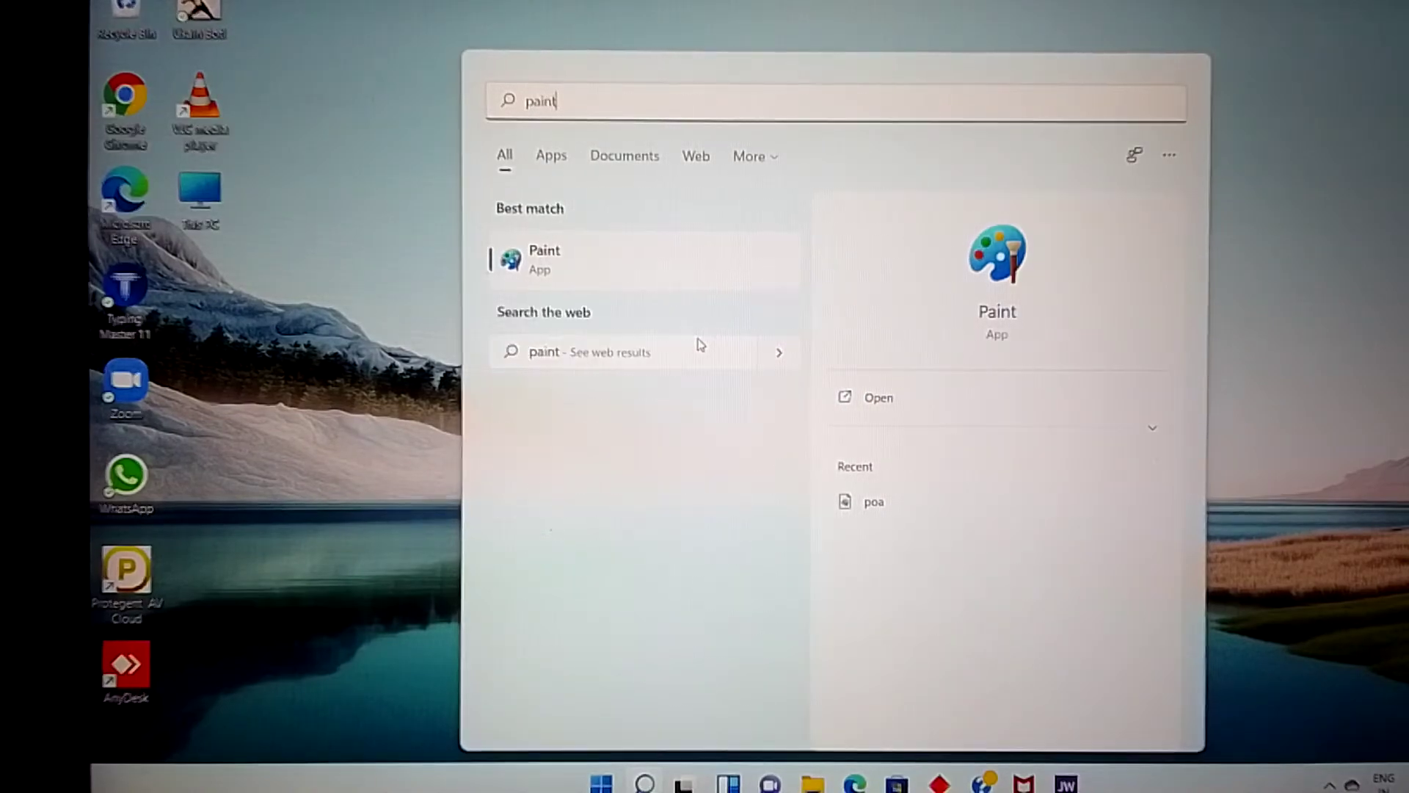
pyautogui.press('Return')
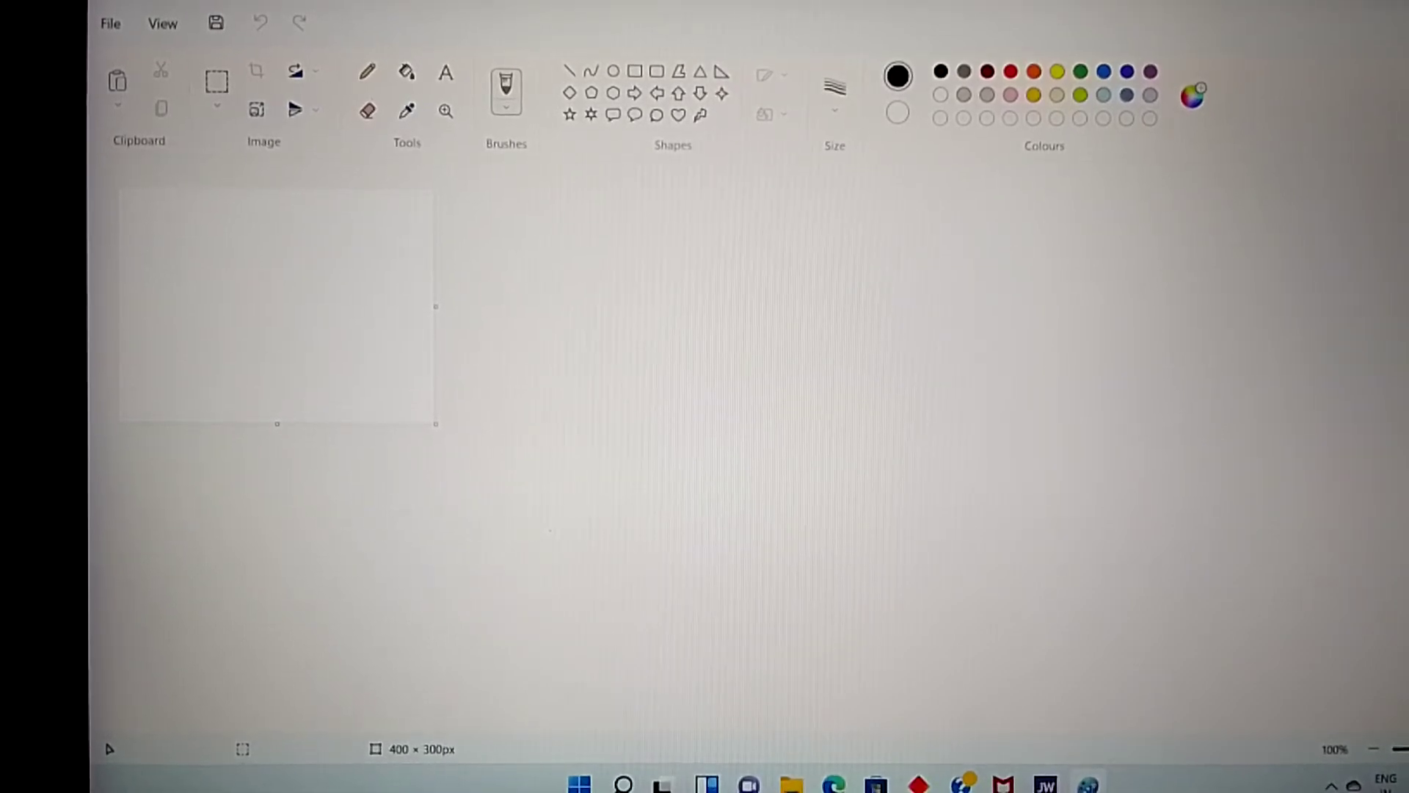
# Open the 806 × 605 px Usain Bolt photo from the Desktop folder
pyautogui.click(115, 24)
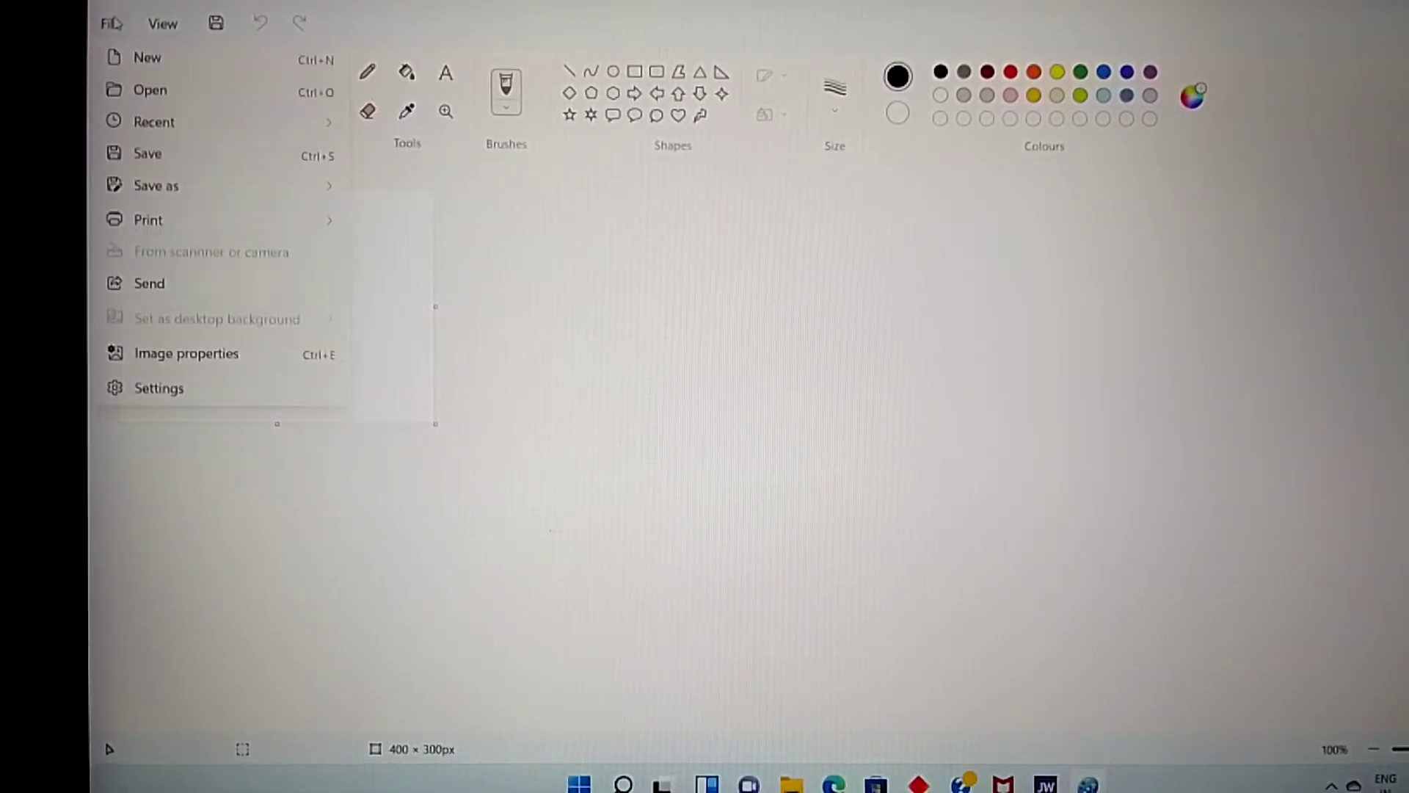
pyautogui.click(178, 100)
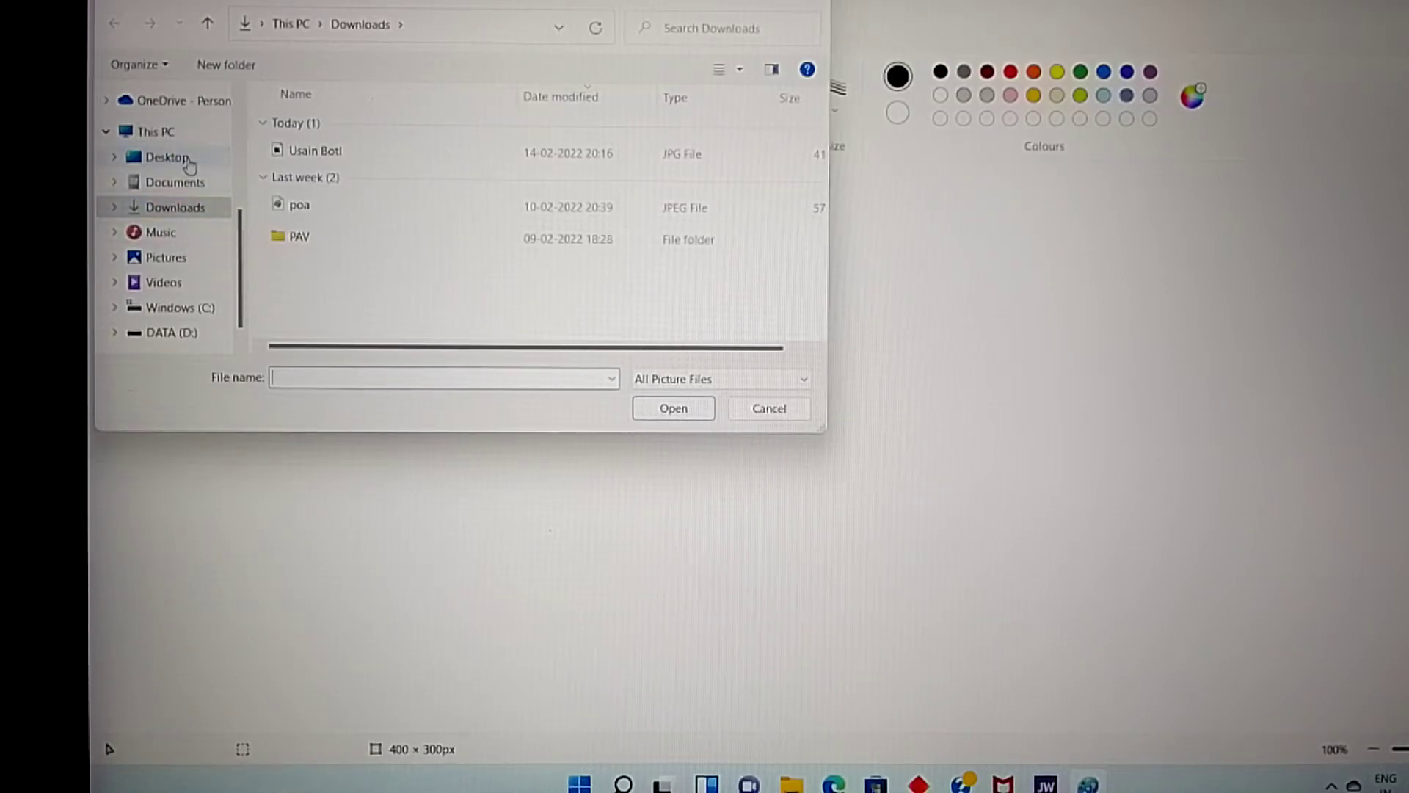
pyautogui.click(187, 161)
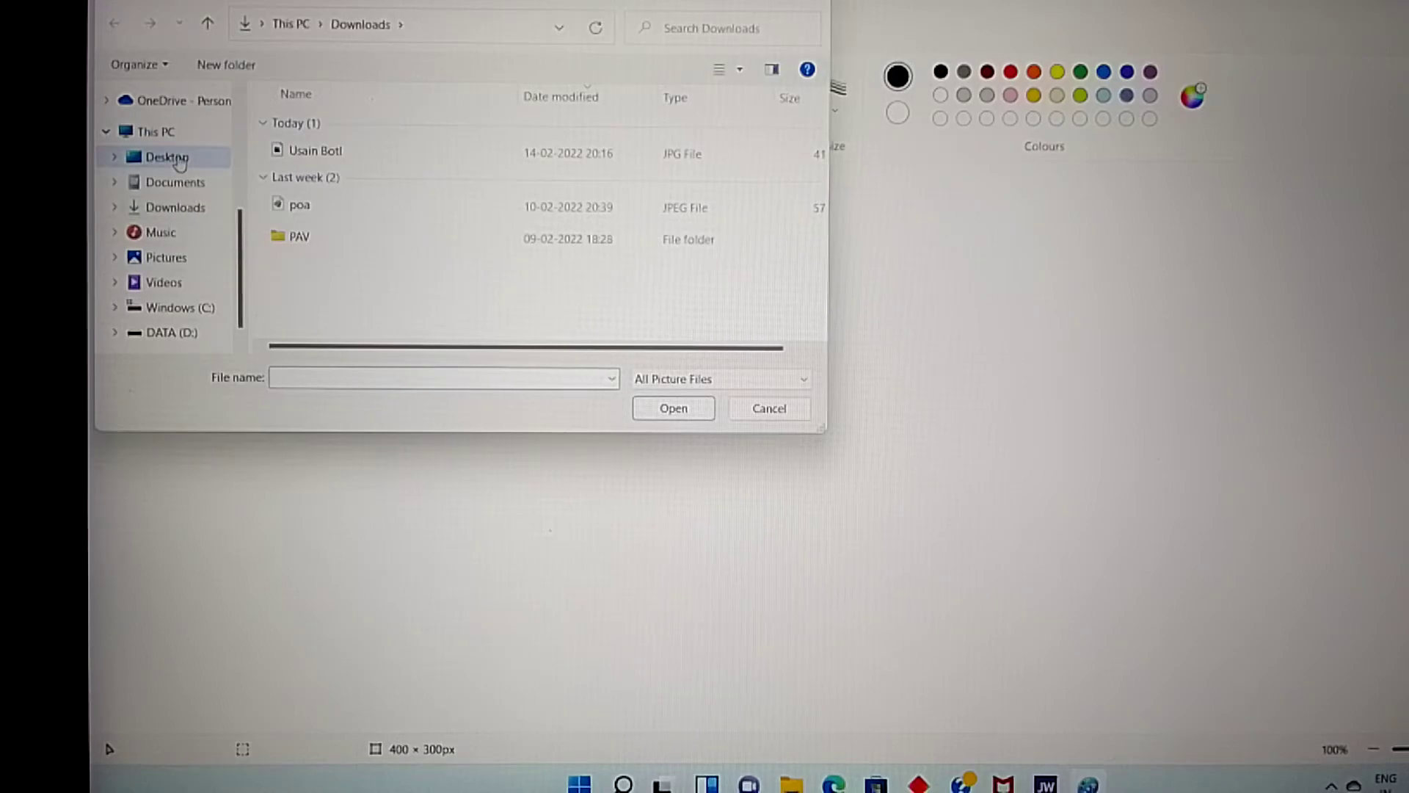
pyautogui.click(299, 158)
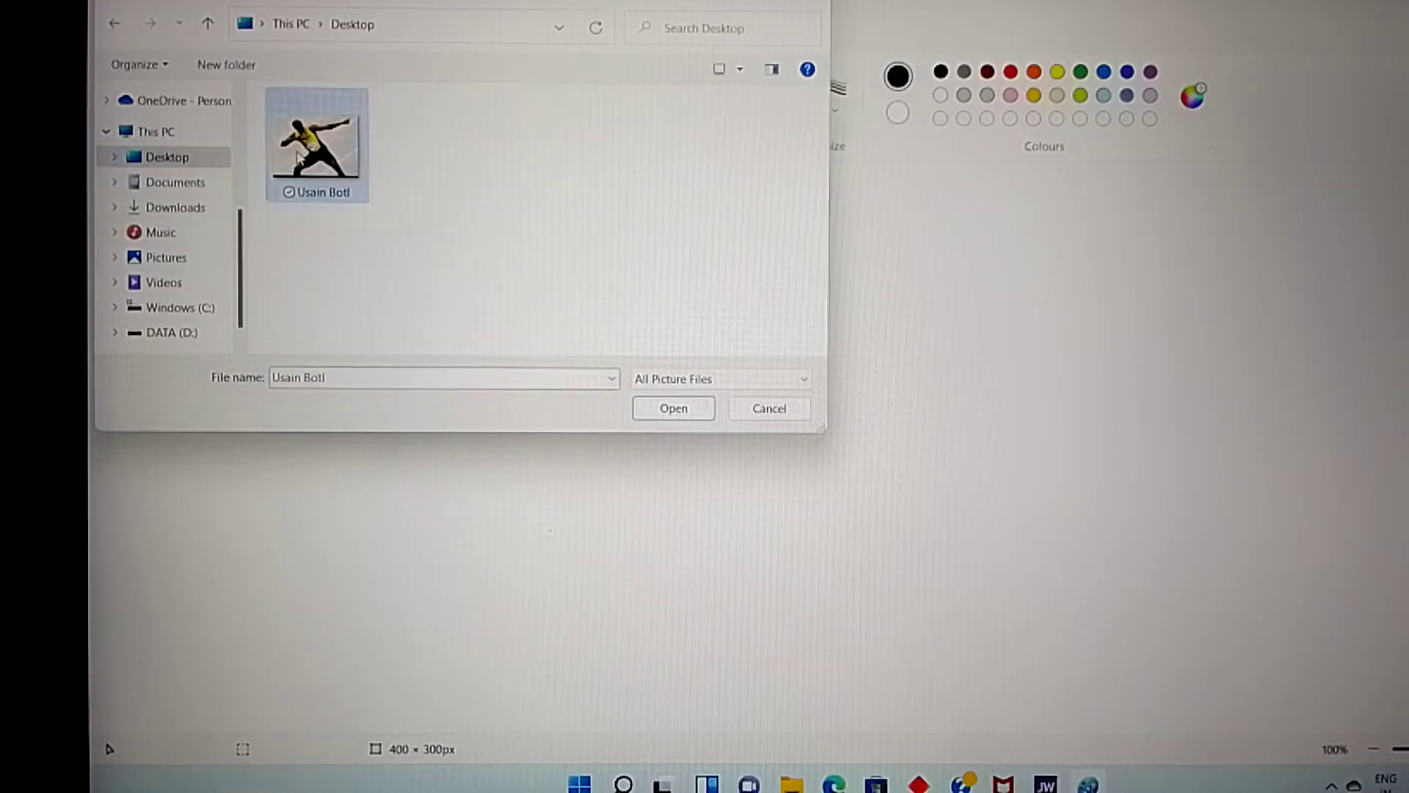
pyautogui.click(673, 408)
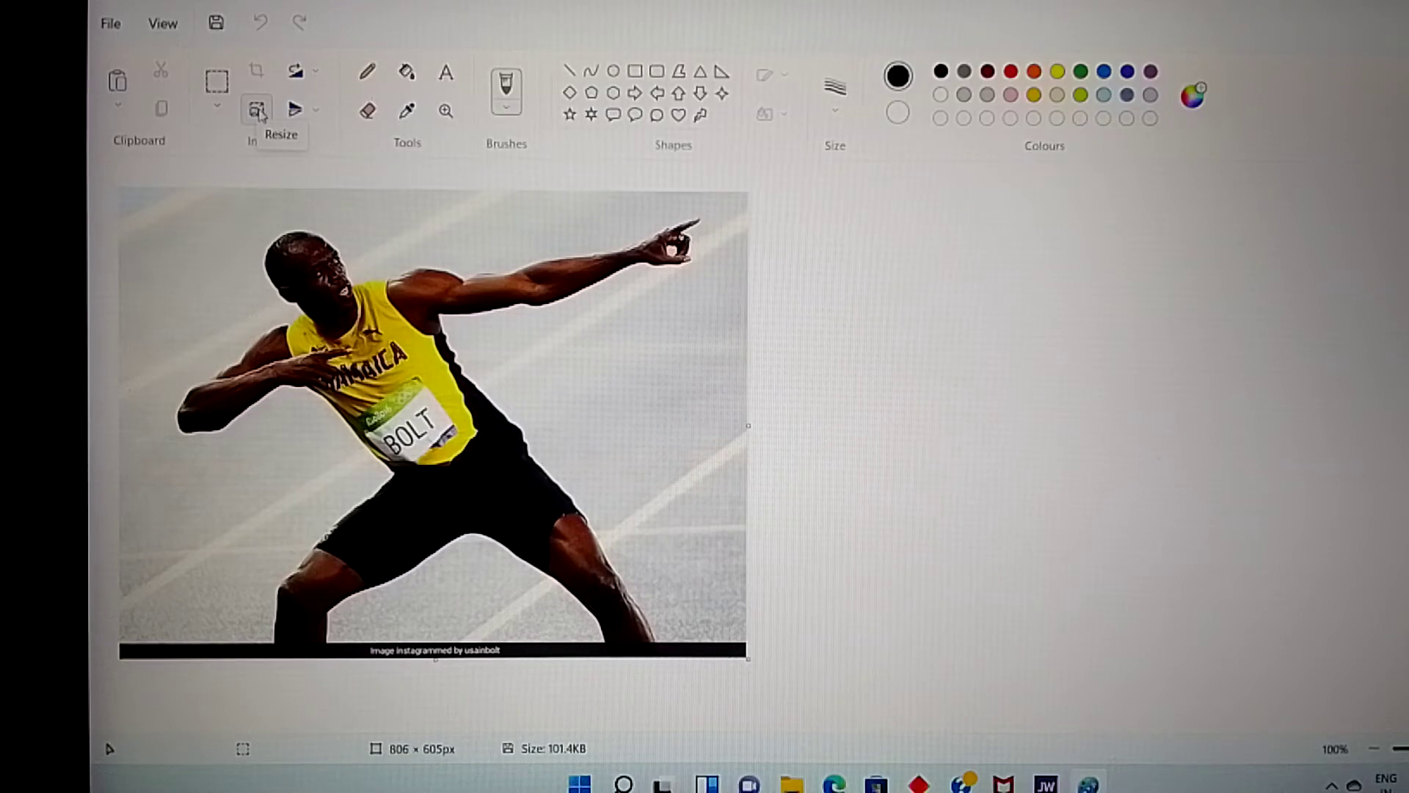
# Resize the image in pixels to 400 wide by 300 high, keeping aspect ratio
pyautogui.click(261, 114)
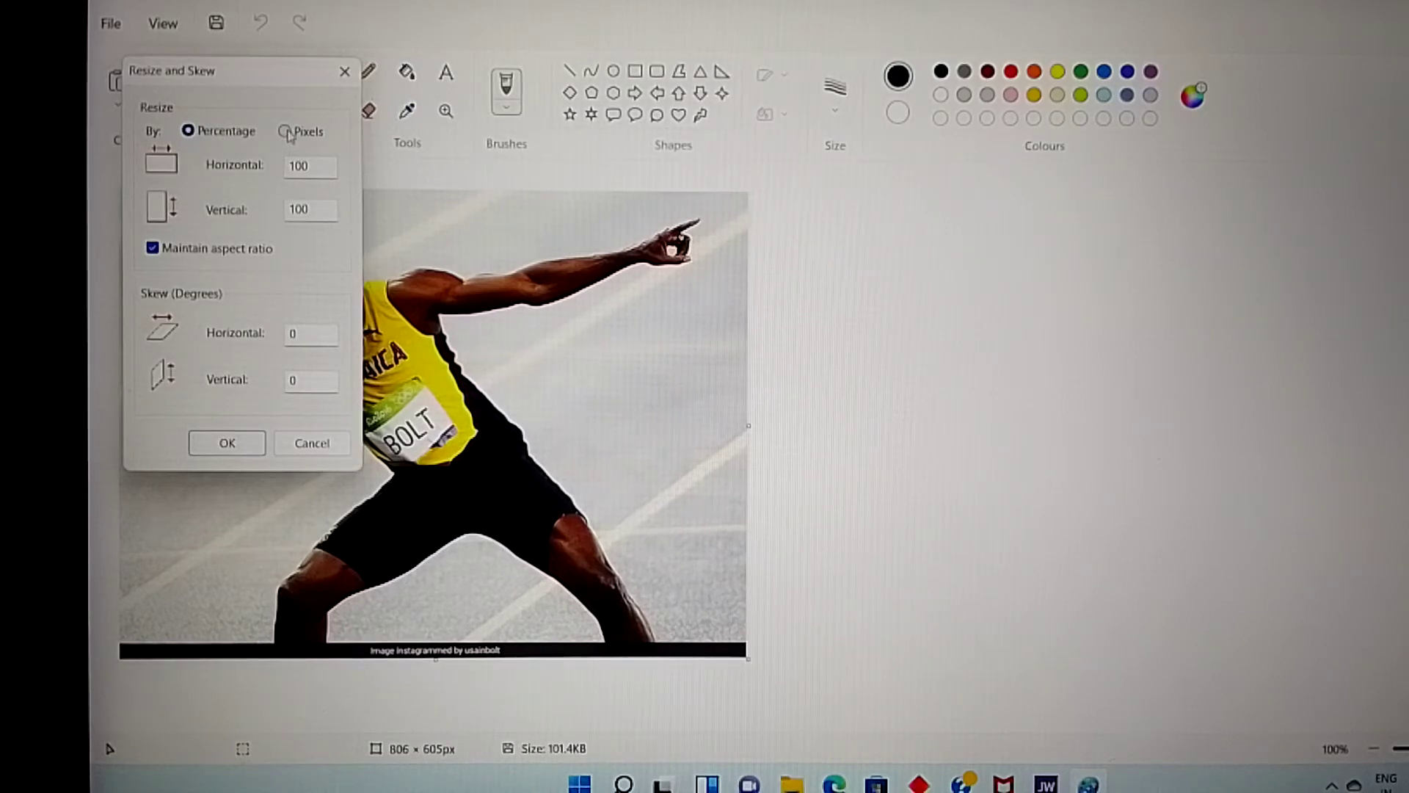
pyautogui.click(287, 131)
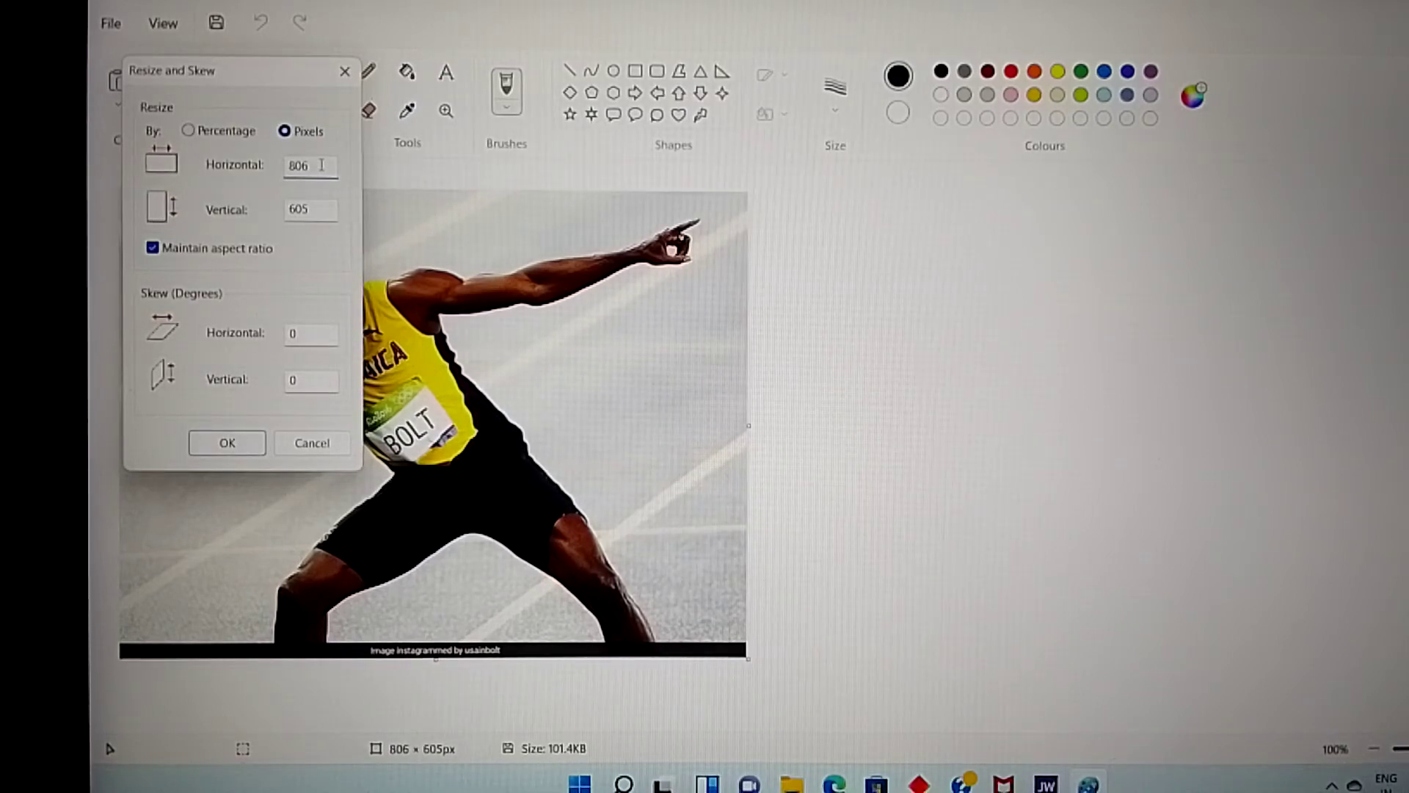
pyautogui.press('BackSpace')
pyautogui.press('BackSpace')
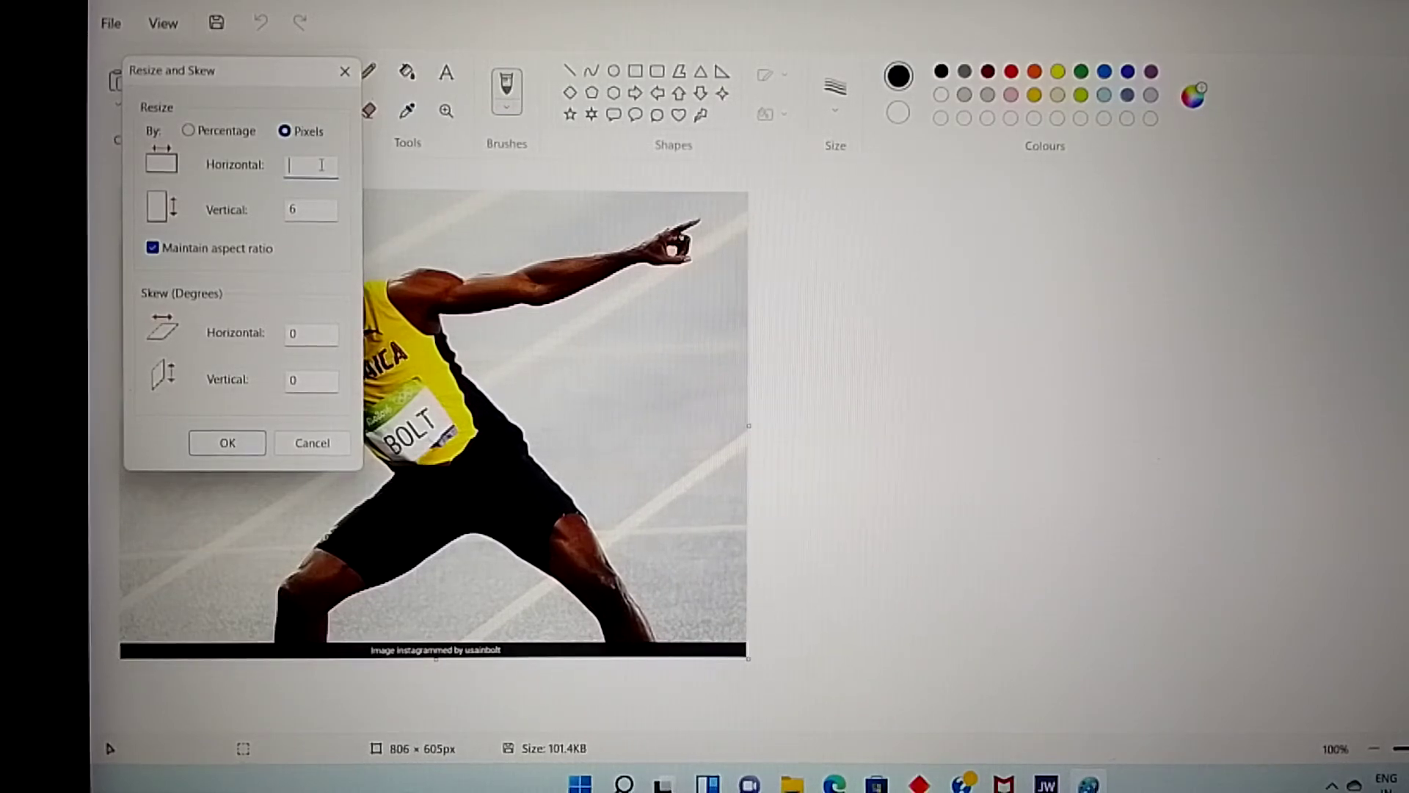
pyautogui.write('400')
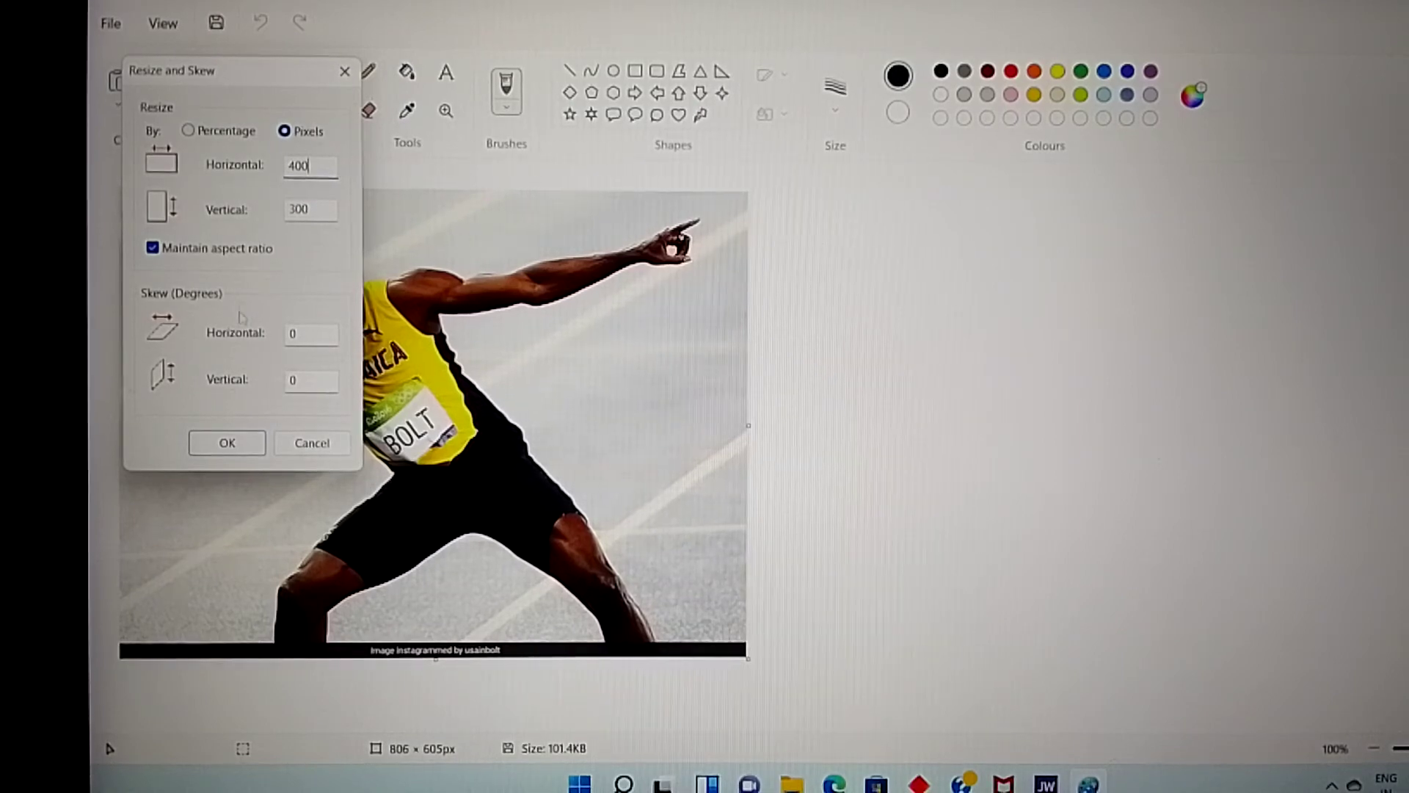
pyautogui.click(229, 443)
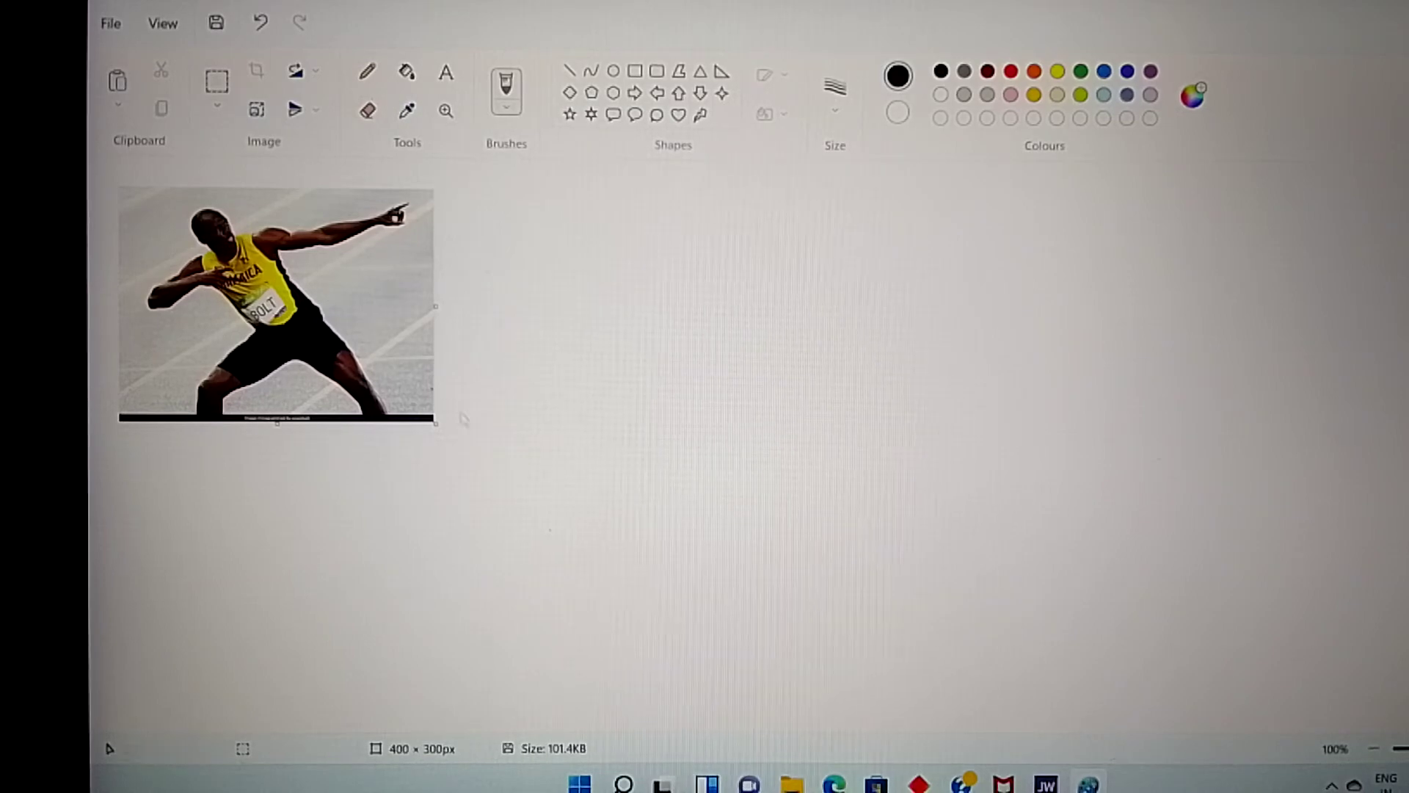
# Save the photo as JPEG 'Usain Bolt' in Downloads, replacing the existing file
pyautogui.click(111, 25)
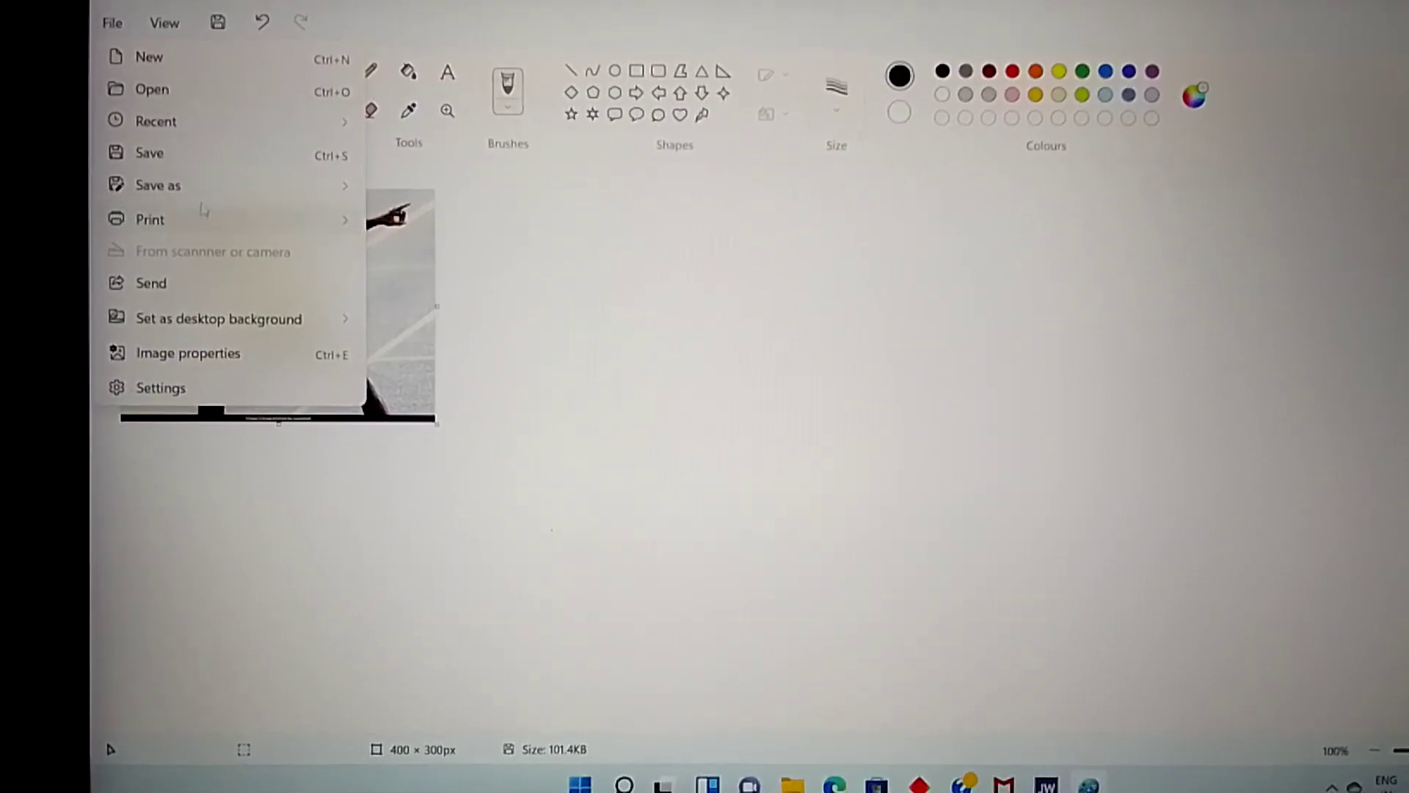
pyautogui.moveTo(157, 185)
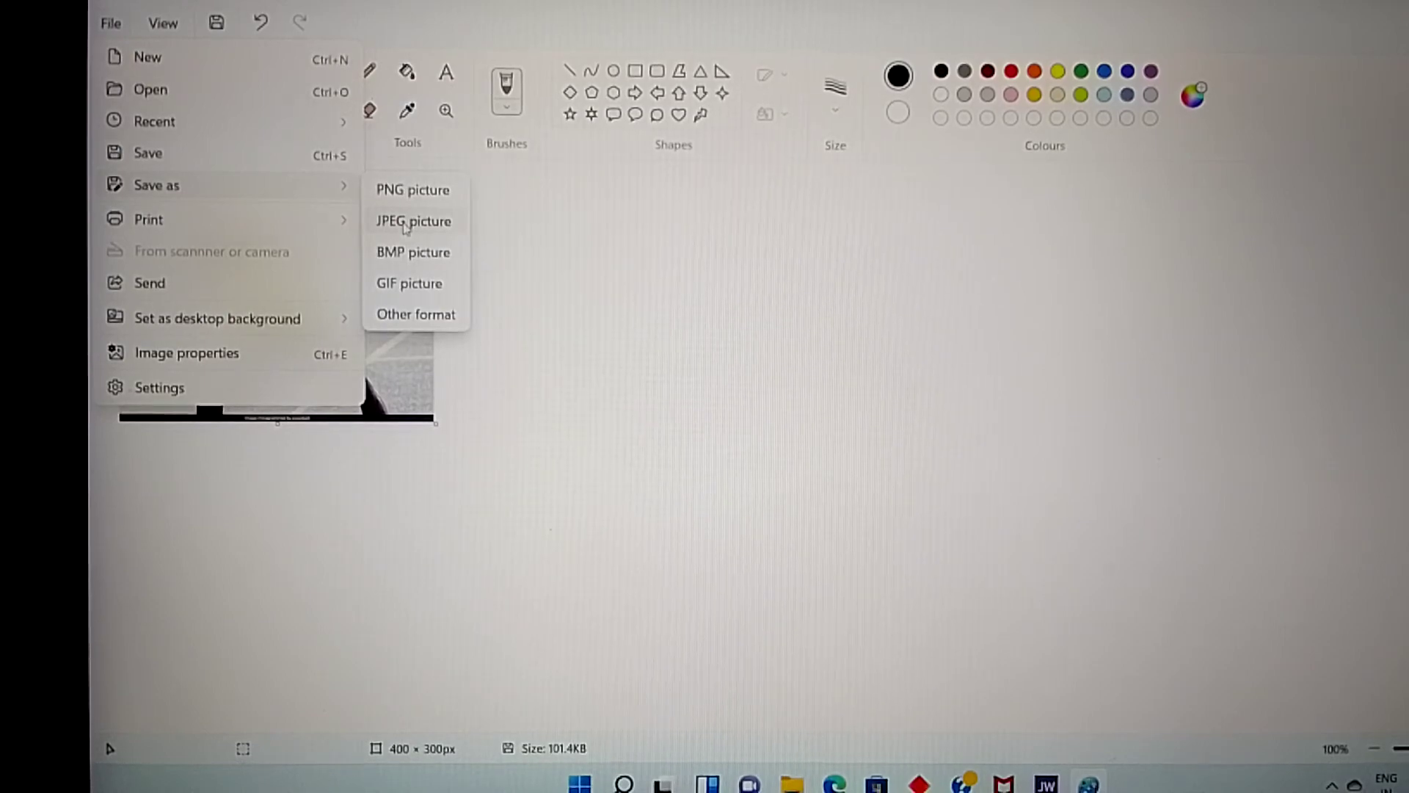
pyautogui.click(407, 226)
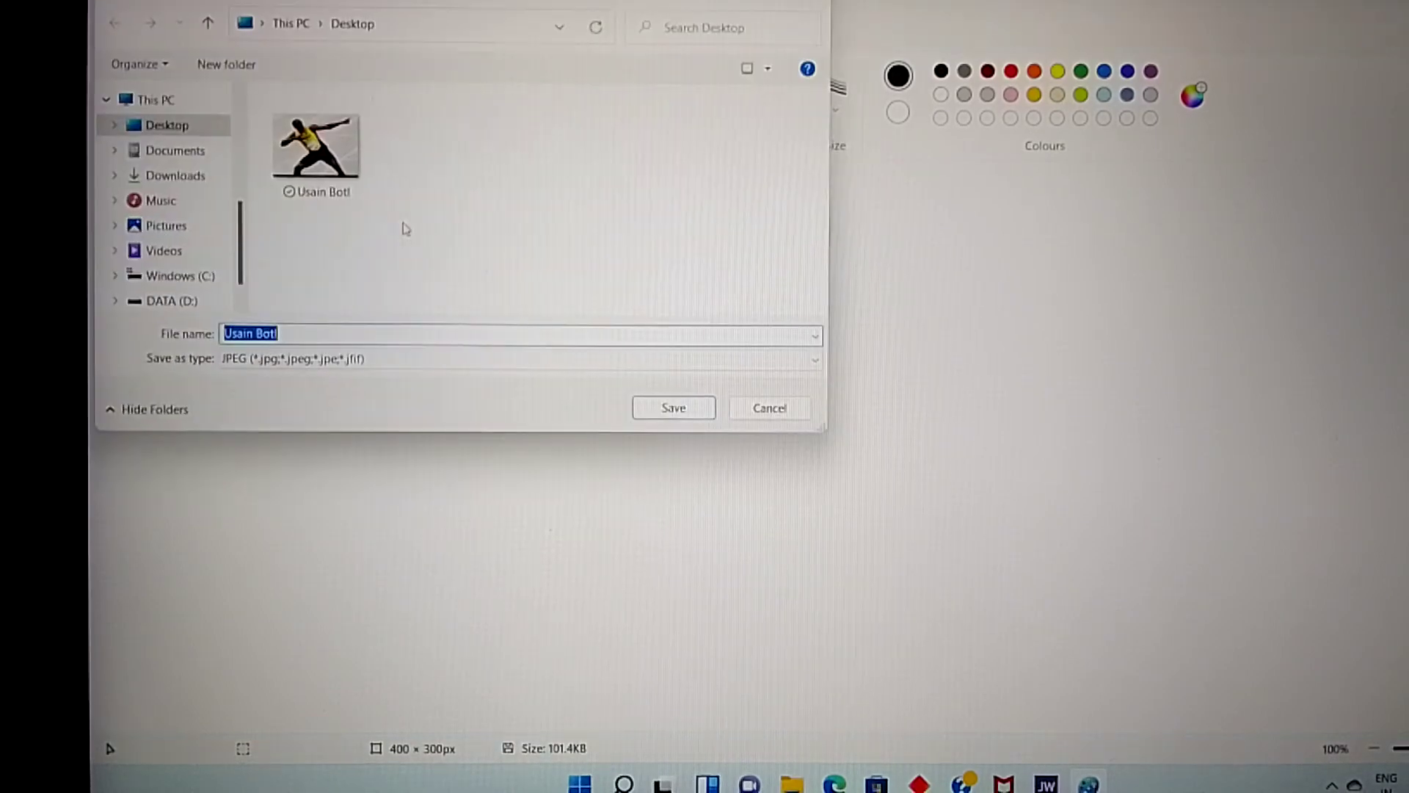
pyautogui.click(298, 339)
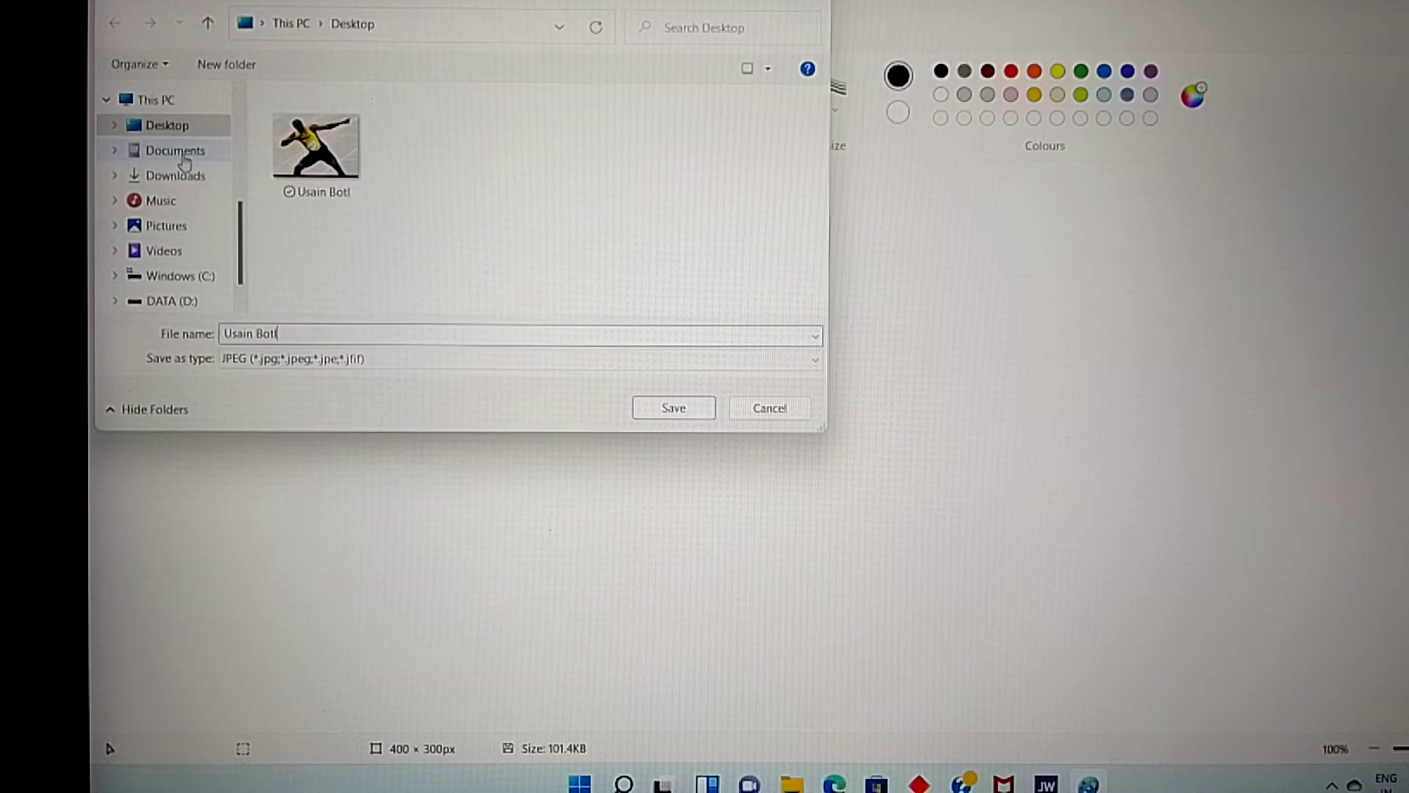
pyautogui.click(184, 162)
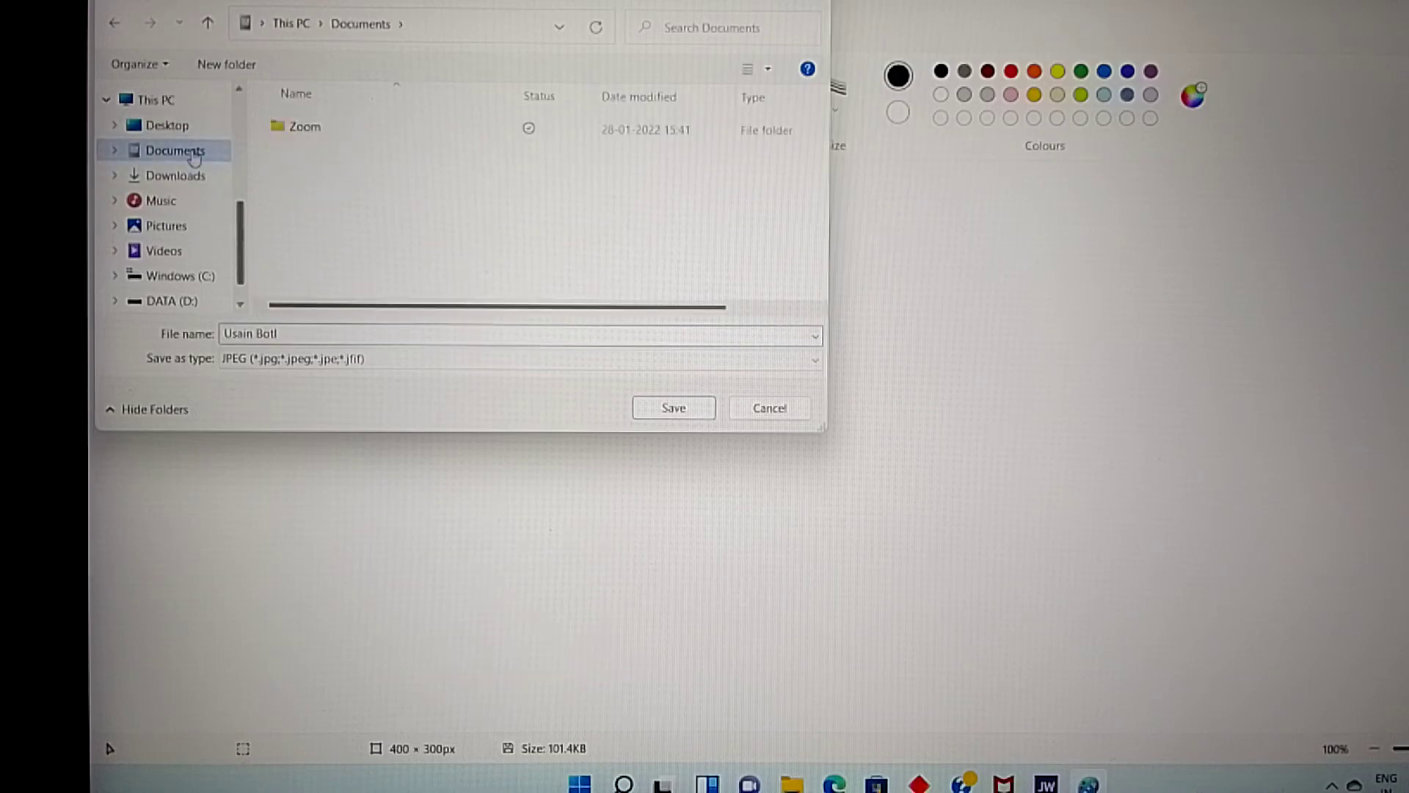
pyautogui.click(179, 176)
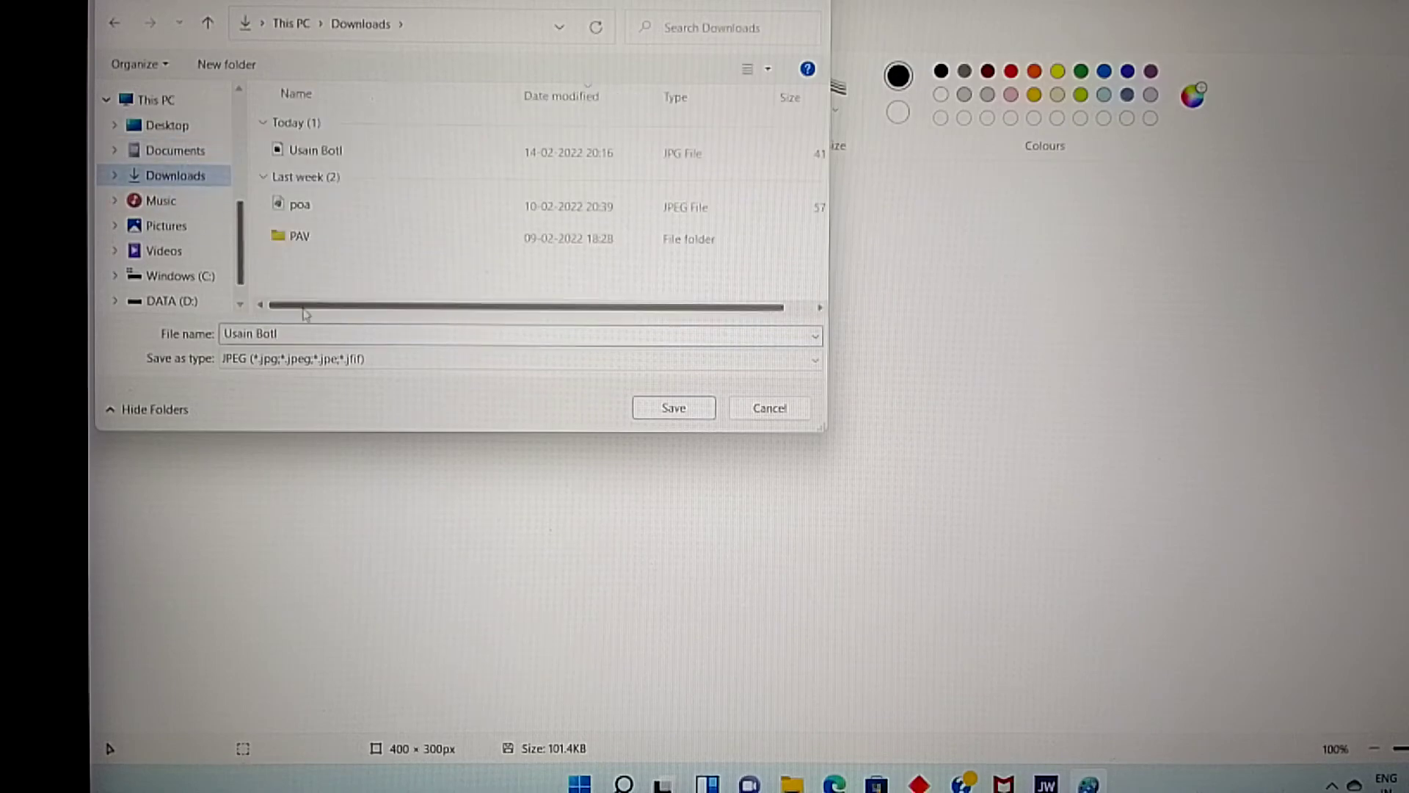
pyautogui.click(667, 408)
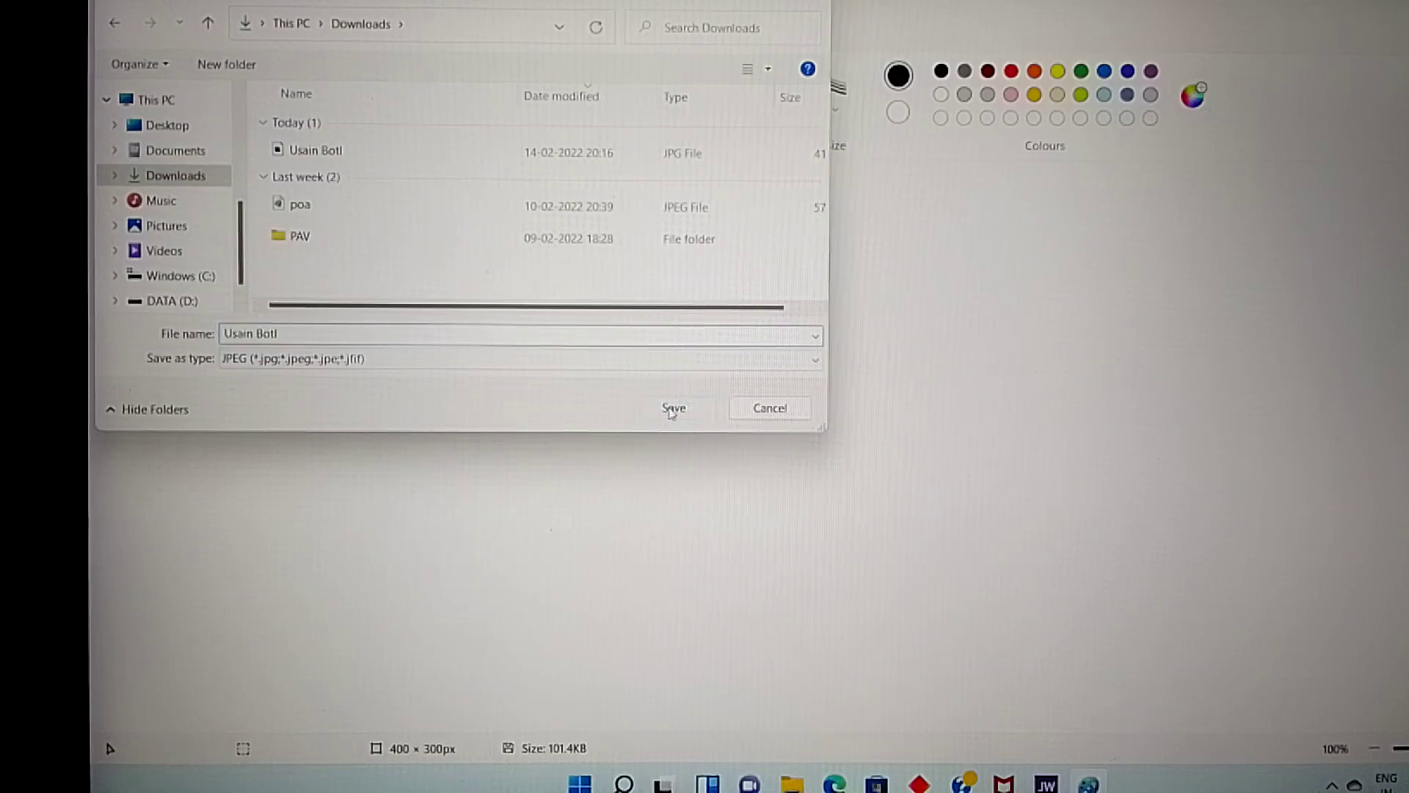
pyautogui.click(864, 386)
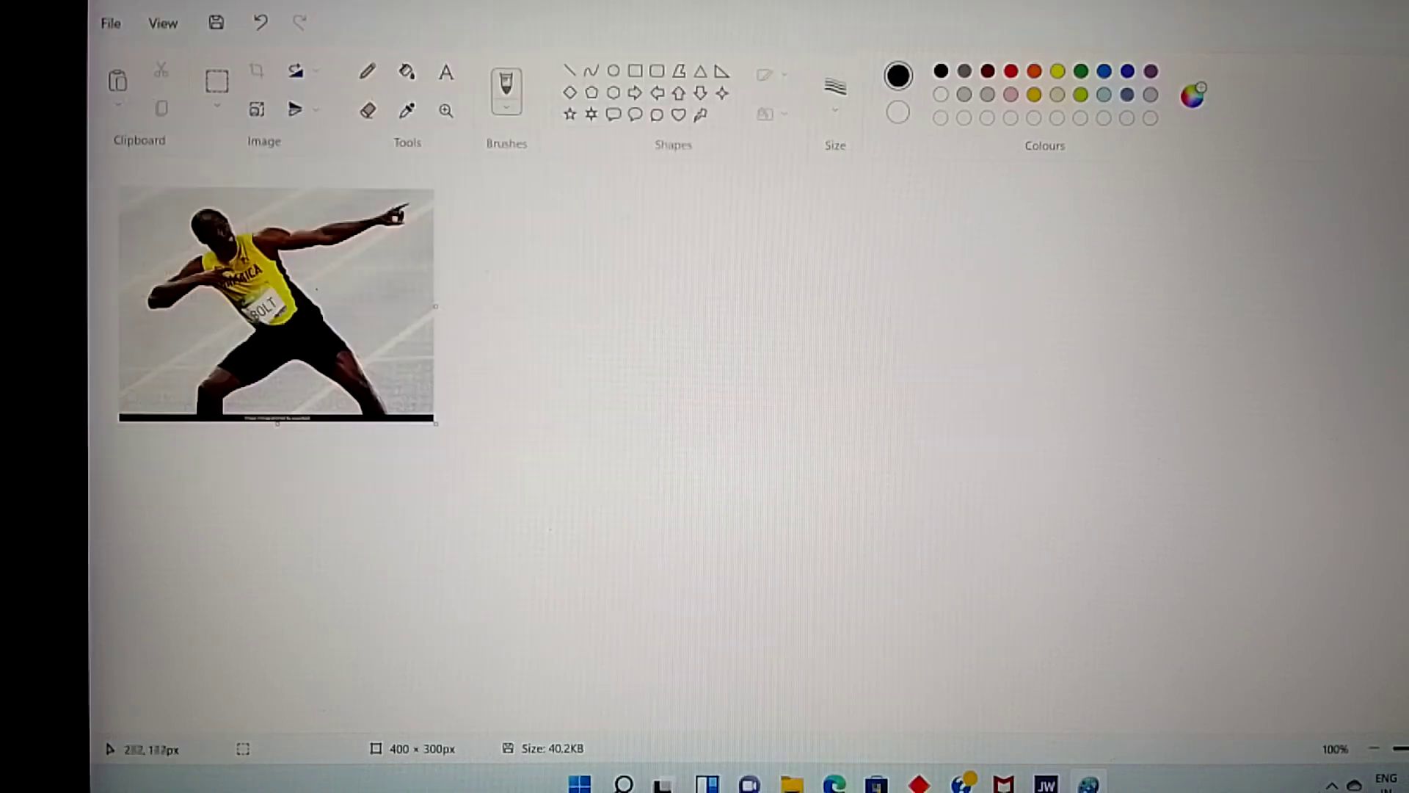